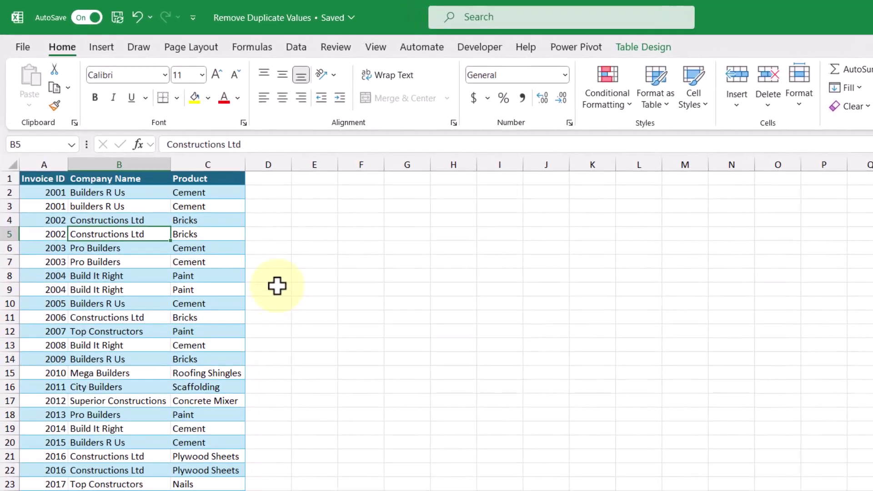
# Remove duplicate rows from the invoice table across all three columns
pyautogui.click(308, 46)
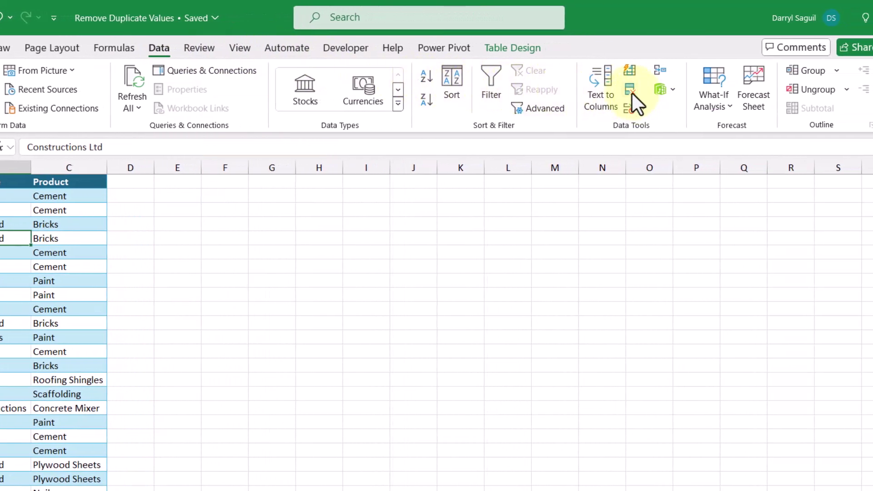
pyautogui.click(632, 92)
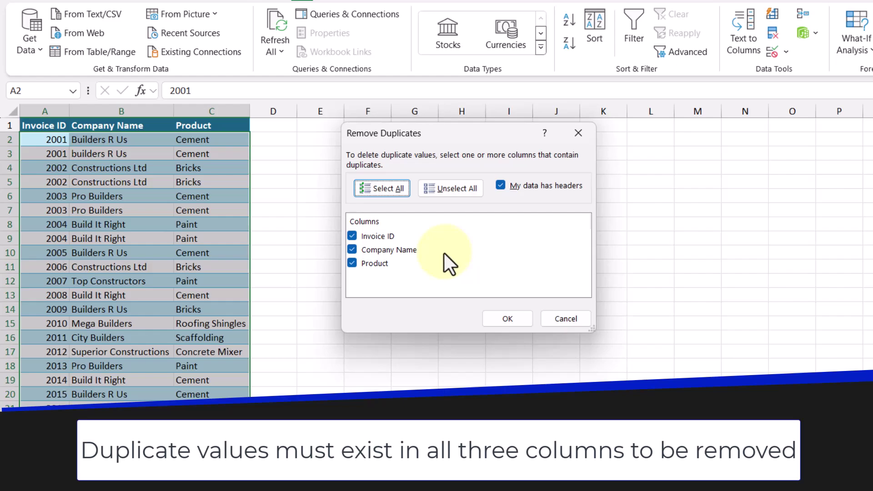
pyautogui.click(507, 318)
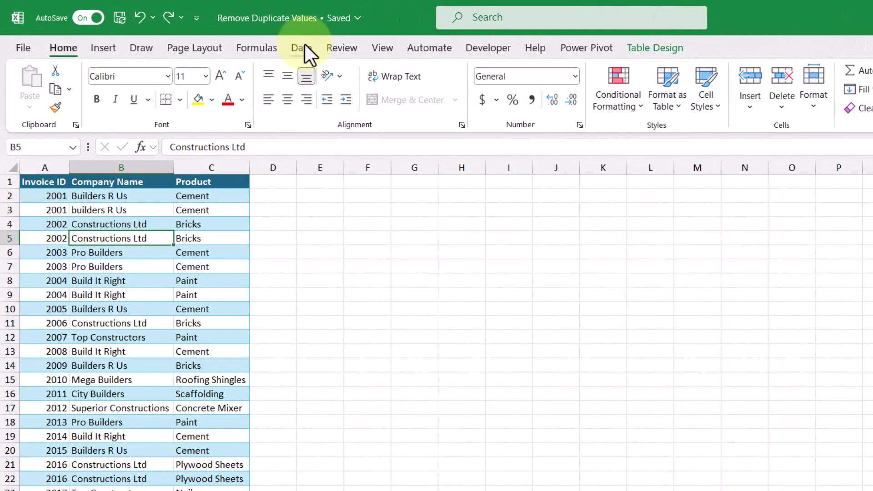
# Copy unique records only to E1 with Advanced Filter, then autofit columns E–G
pyautogui.click(282, 42)
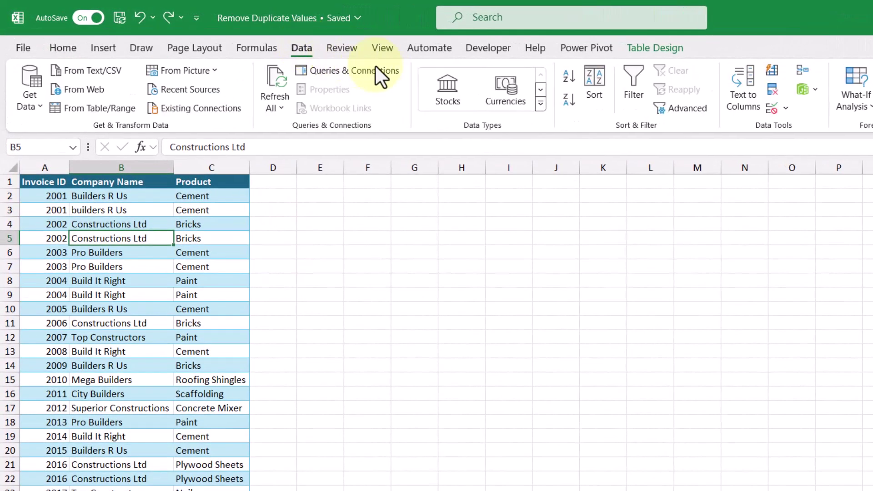
pyautogui.click(569, 108)
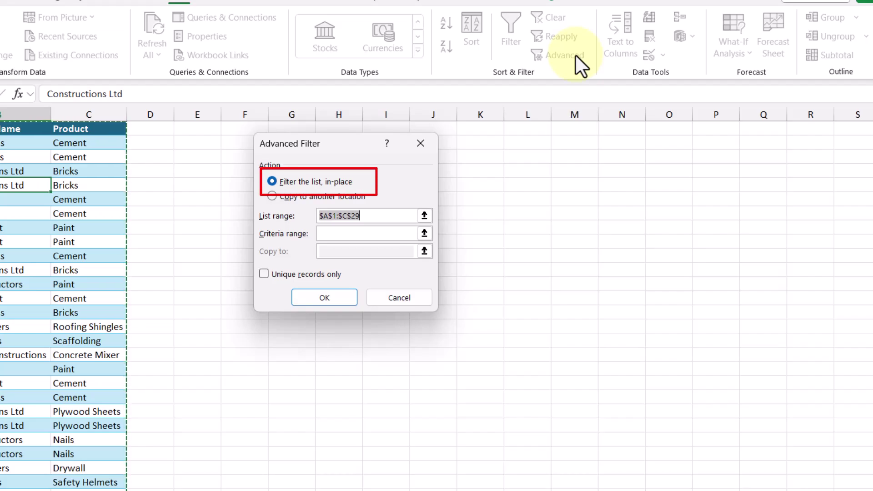
pyautogui.click(334, 201)
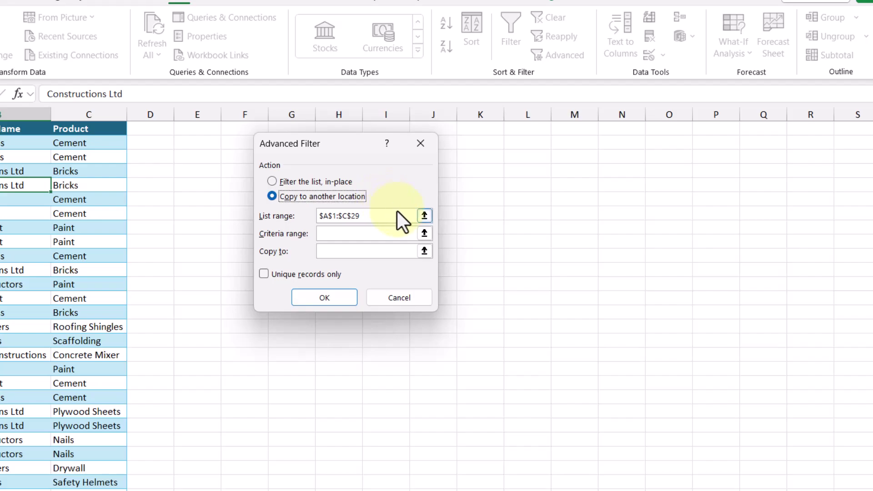
pyautogui.click(425, 251)
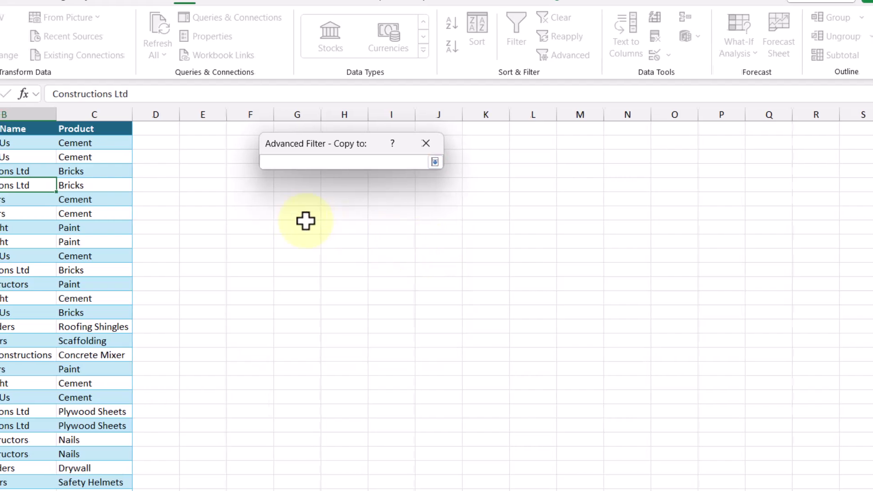
pyautogui.click(209, 128)
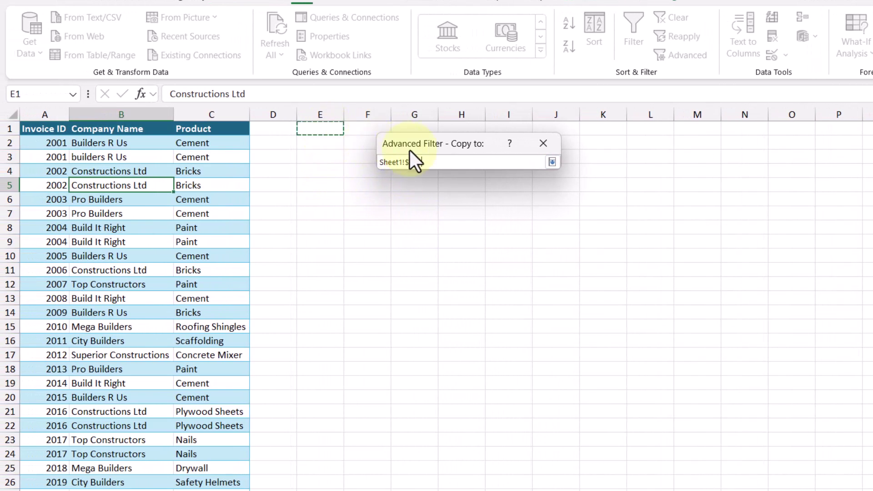
pyautogui.click(556, 165)
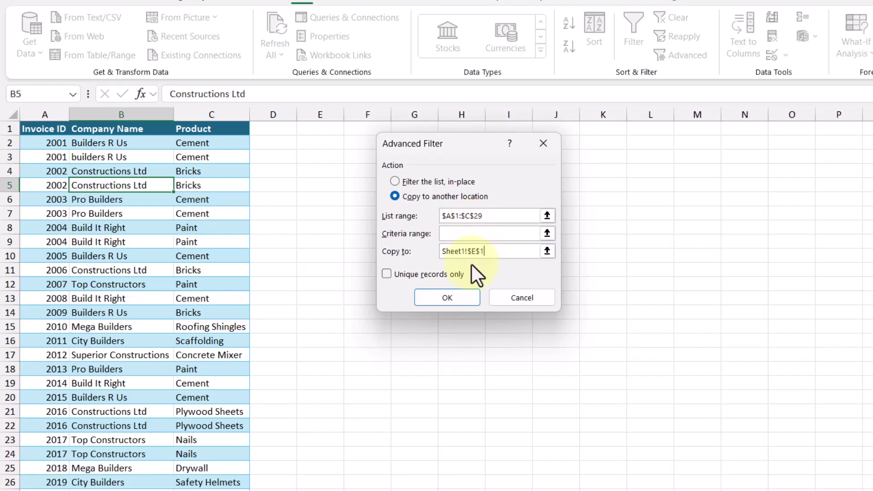
pyautogui.click(406, 277)
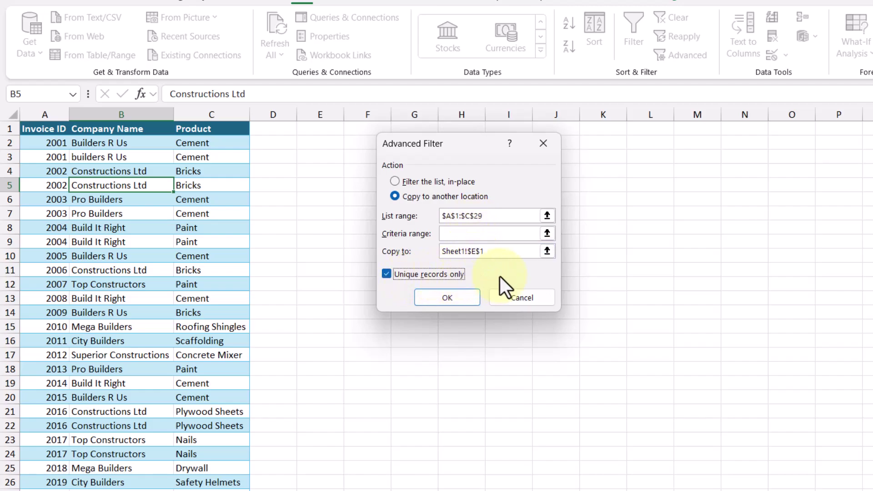
pyautogui.click(465, 295)
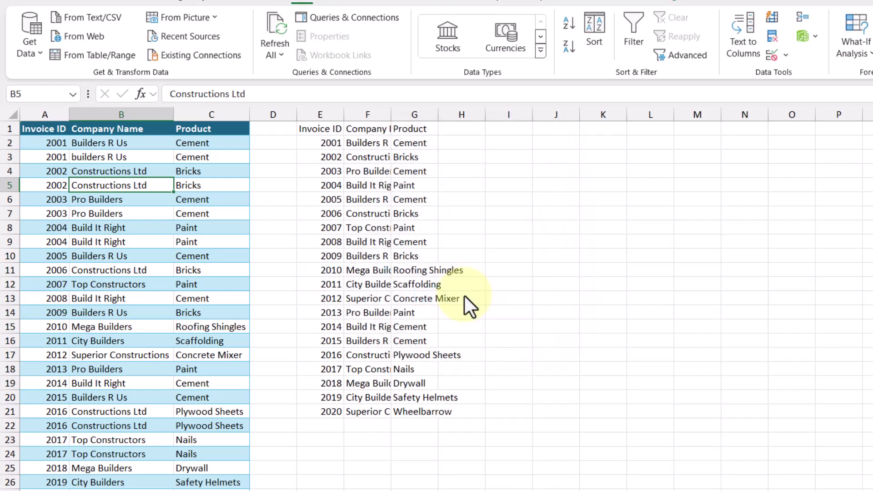
pyautogui.moveTo(323, 116); pyautogui.dragTo(400, 117)
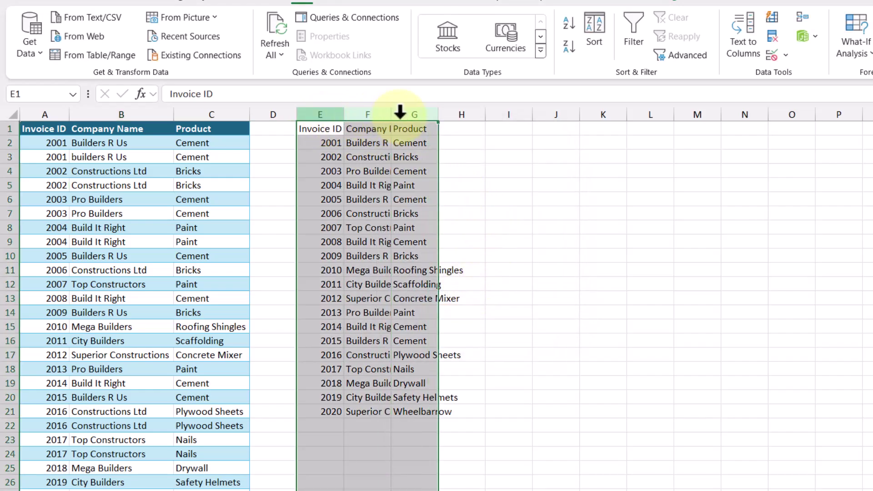
pyautogui.doubleClick(391, 117)
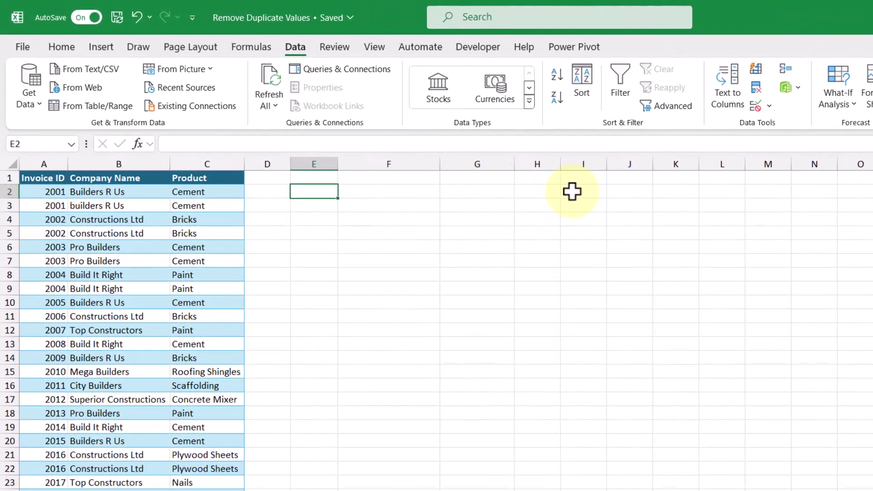
# Enter =UNIQUE(Invoices) in E2 so the distinct invoice rows spill into E–G
pyautogui.write('=uniqu')
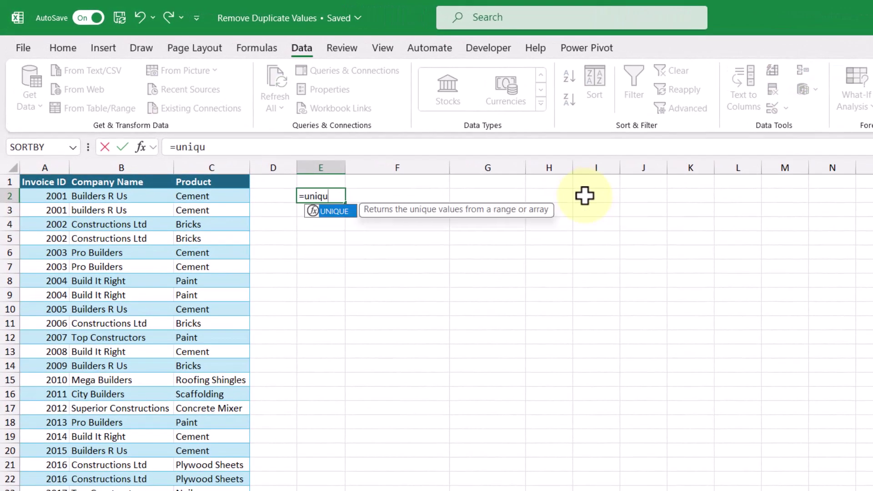
pyautogui.write('e')
pyautogui.press('Tab')
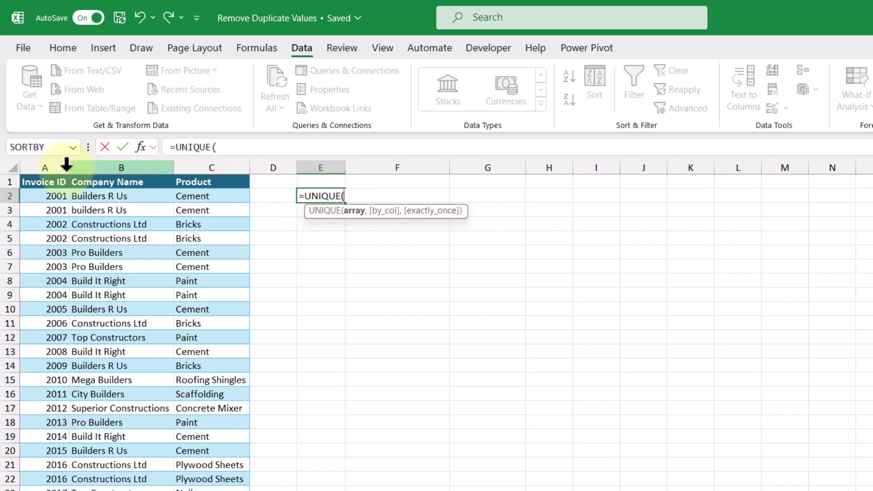
pyautogui.click(14, 168)
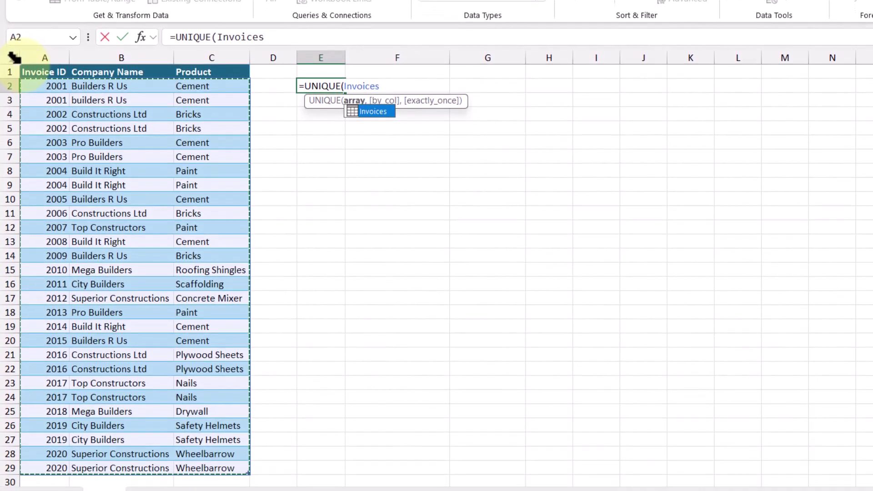
pyautogui.press('Return')
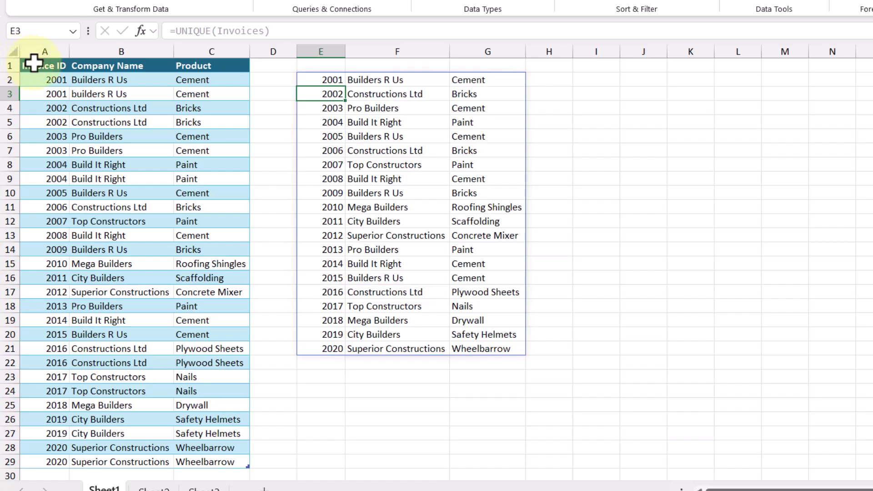
# Copy the A1:C1 headers into E1 above the unique list
pyautogui.moveTo(34, 63); pyautogui.dragTo(155, 70)
pyautogui.hotkey('ctrl', 'c')
pyautogui.click(318, 64)
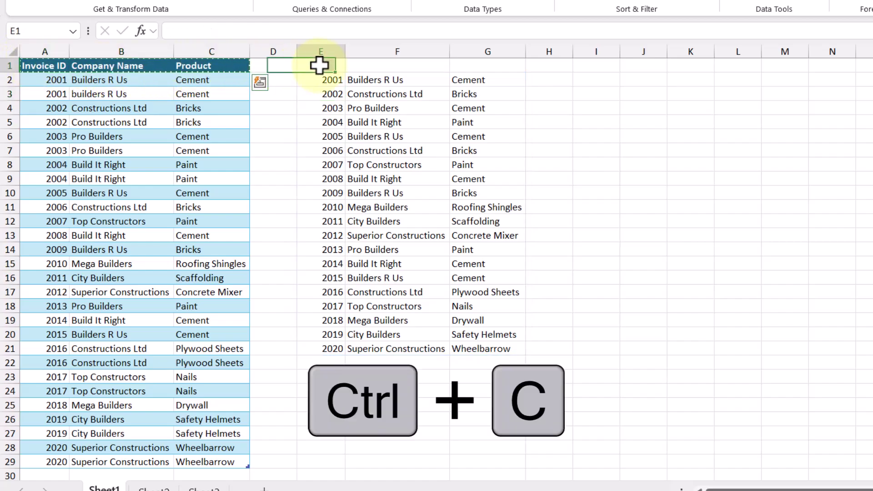
pyautogui.hotkey('ctrl', 'v')
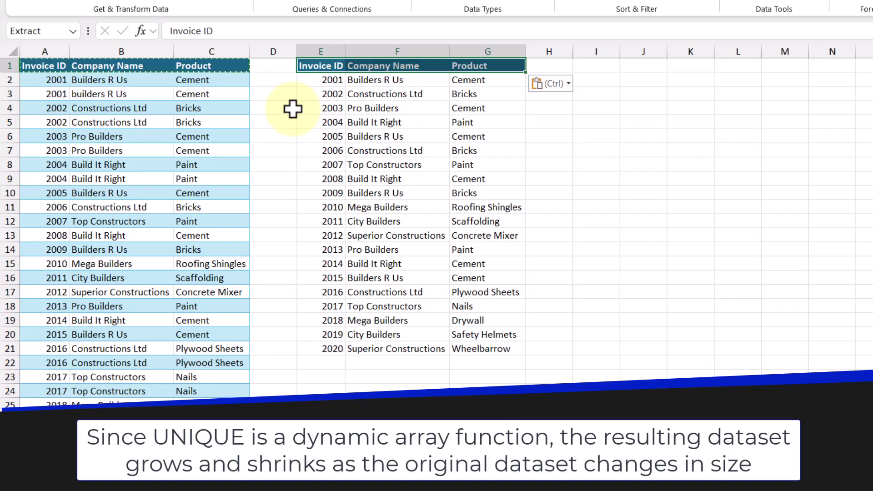
# Duplicate the last invoice row (row 29) into row 30
pyautogui.hotkey('alt', 'w')
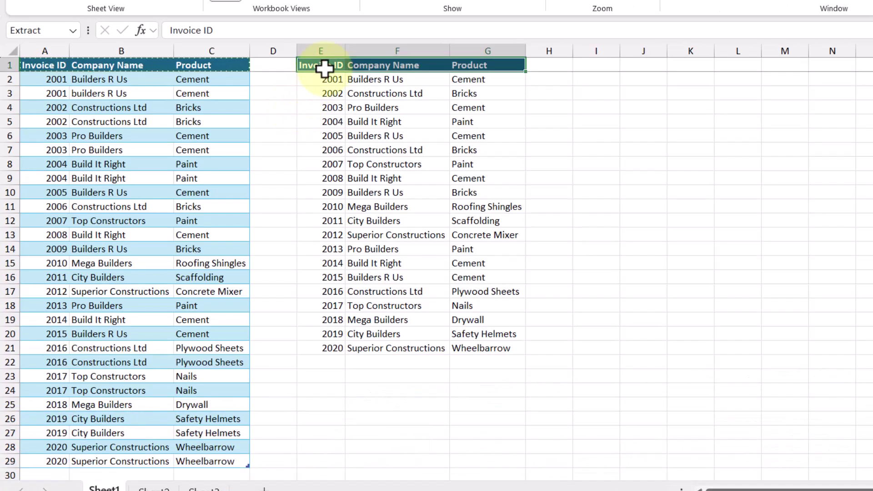
pyautogui.click(232, 134)
pyautogui.scroll(-2, 227, 145)
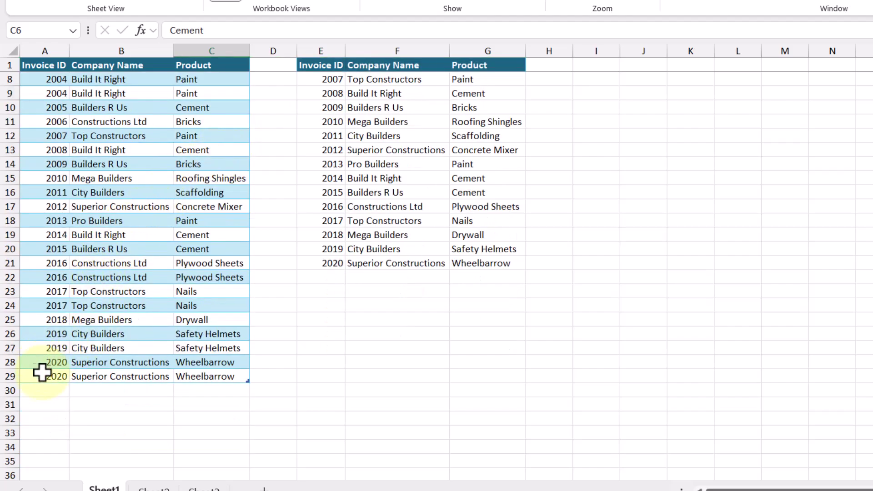
pyautogui.moveTo(50, 376); pyautogui.dragTo(179, 377)
pyautogui.hotkey('ctrl', 'c')
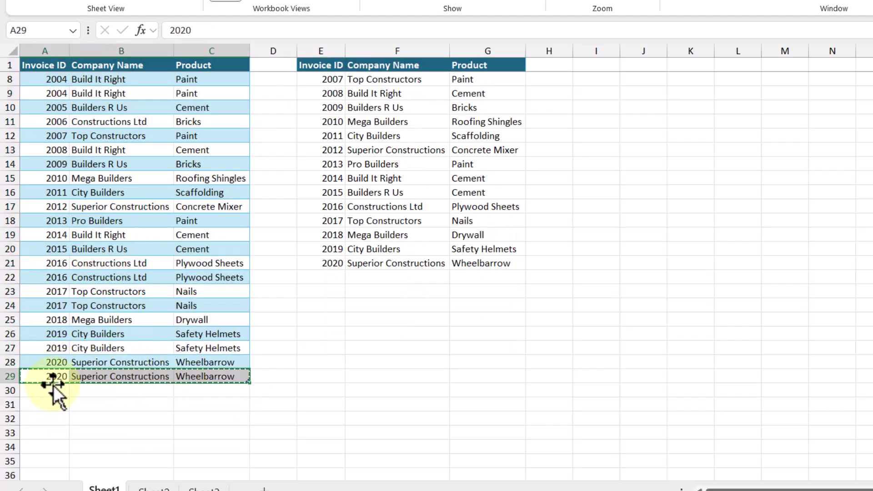
pyautogui.click(49, 388)
pyautogui.hotkey('ctrl', 'v')
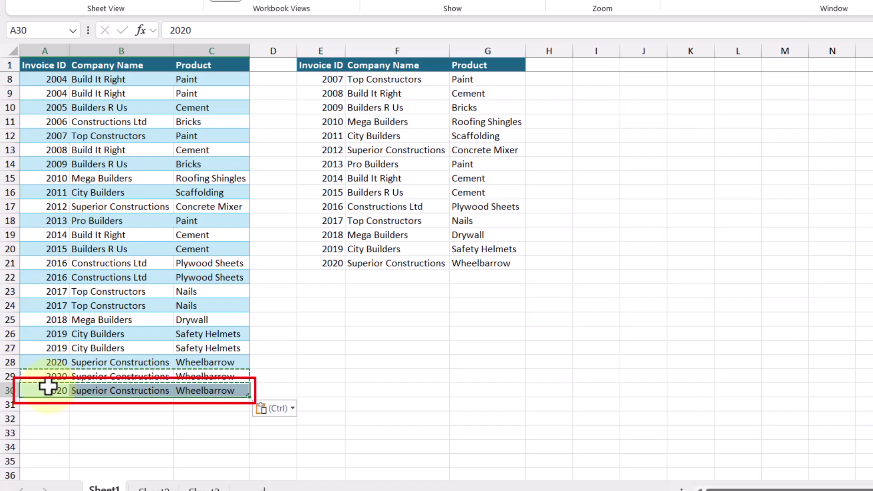
# Change the Invoice ID in A30 to 2021
pyautogui.click(49, 387)
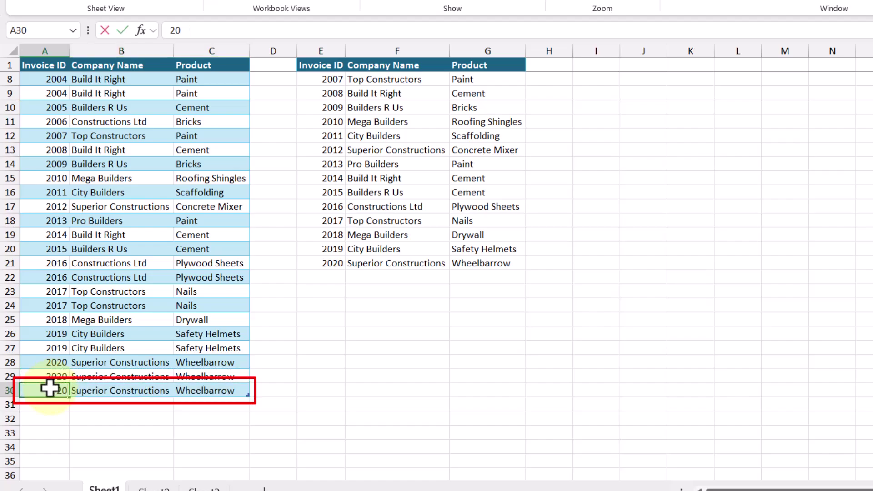
pyautogui.write('2021')
pyautogui.press('Return')
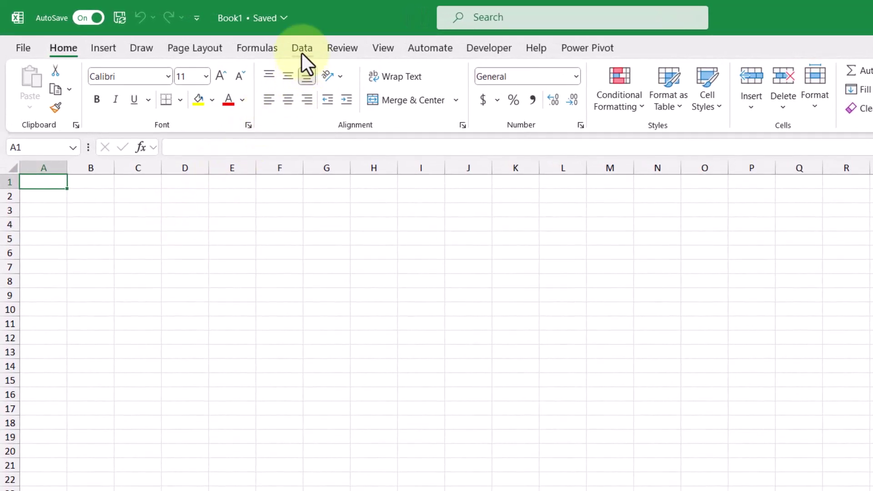
# Import the Invoices table from Invoice Data.xlsx through From Excel Workbook for transformation
pyautogui.click(302, 53)
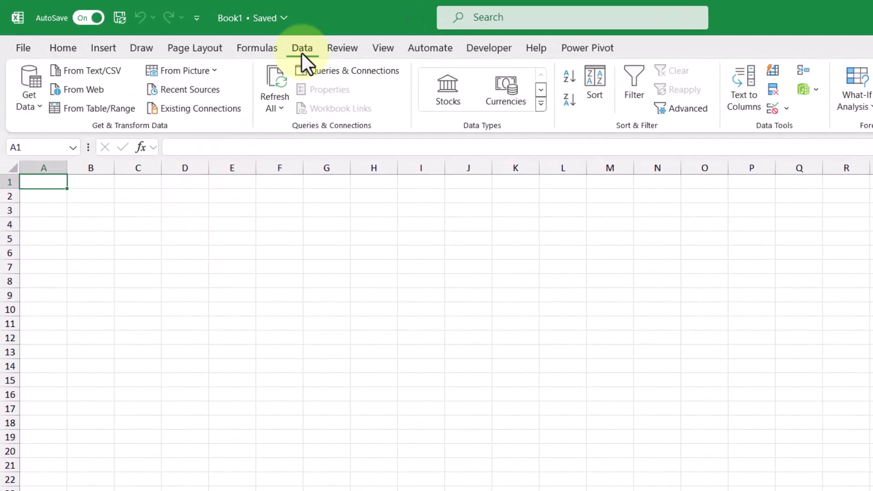
pyautogui.click(30, 91)
pyautogui.moveTo(125, 131)
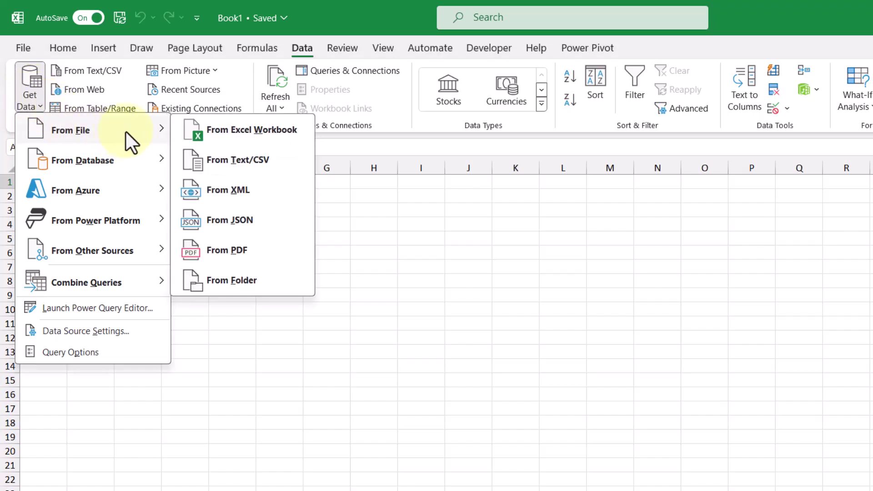
pyautogui.click(304, 127)
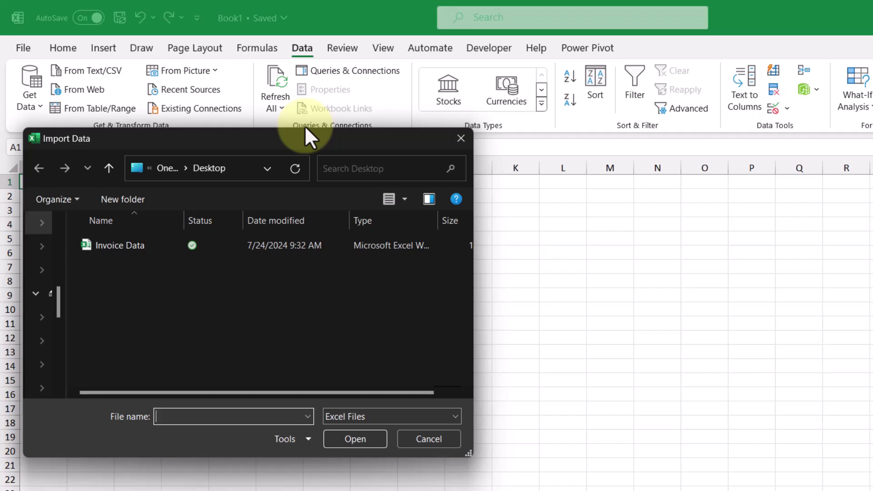
pyautogui.doubleClick(150, 244)
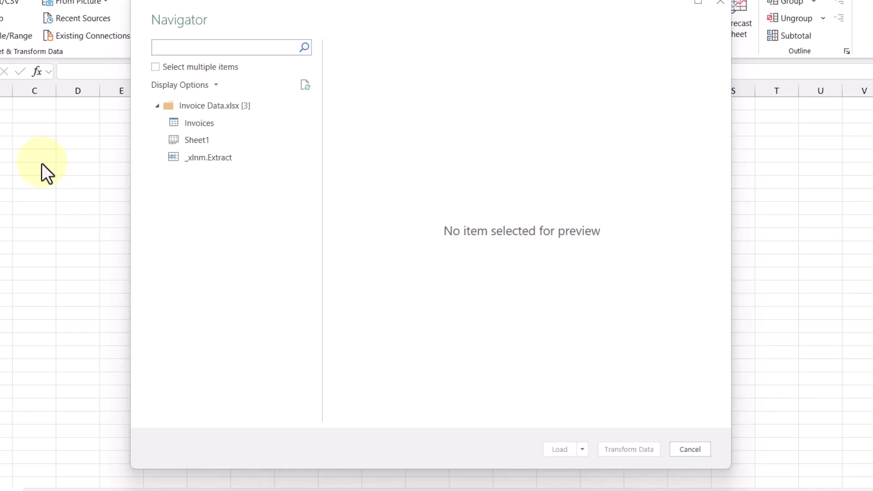
pyautogui.click(226, 124)
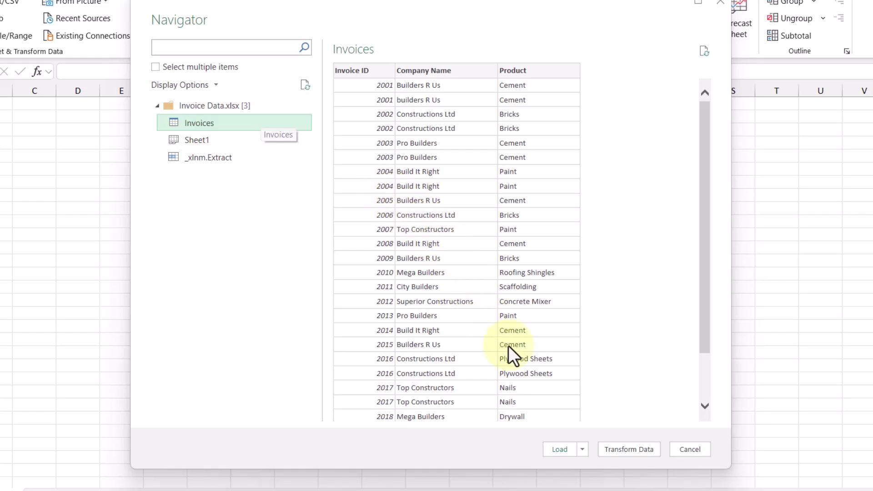
pyautogui.click(639, 449)
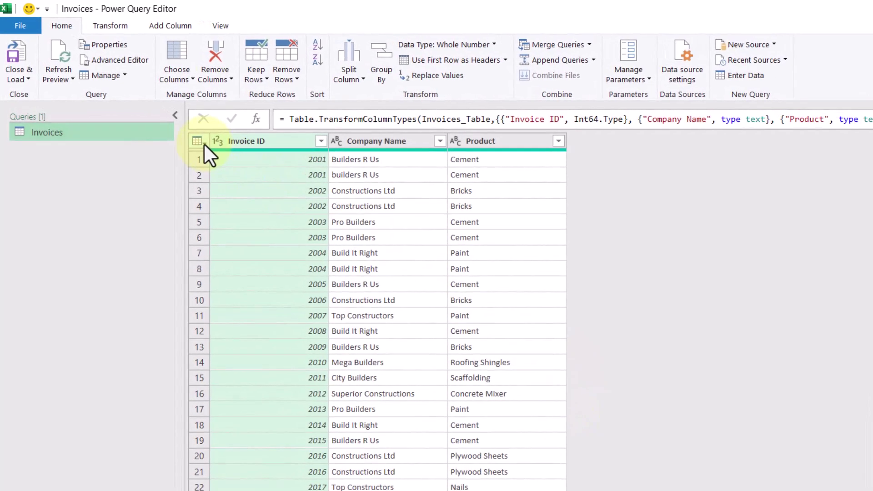
# Remove duplicates from the whole Invoices table, leaving 21 rows
pyautogui.click(203, 143)
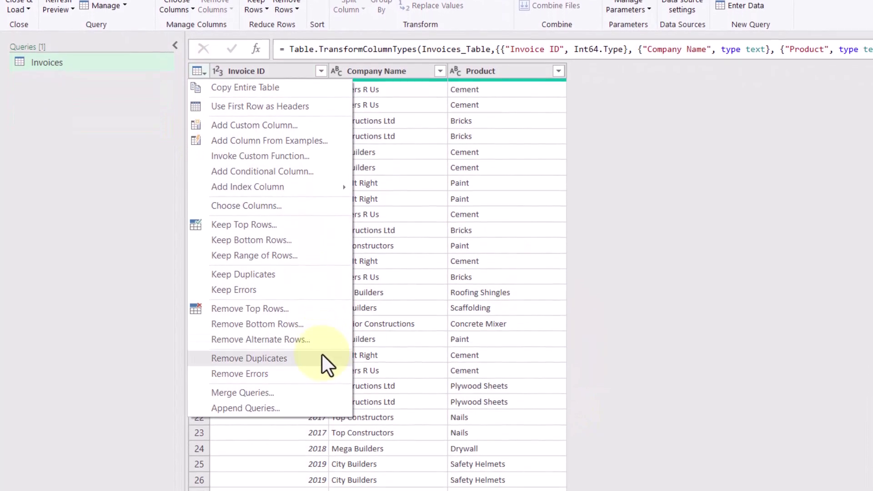
pyautogui.click(323, 355)
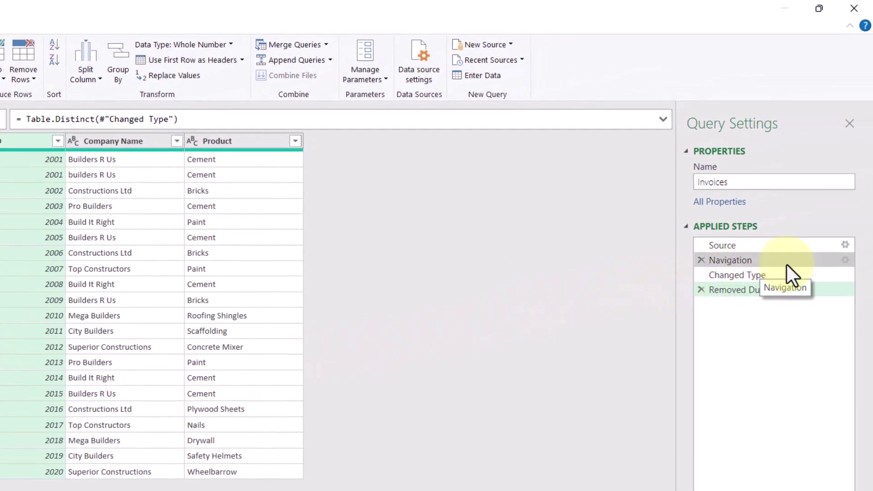
# Insert Capitalize Each Word on Company Name before deduplication, leaving 20 rows, then load
pyautogui.click(787, 263)
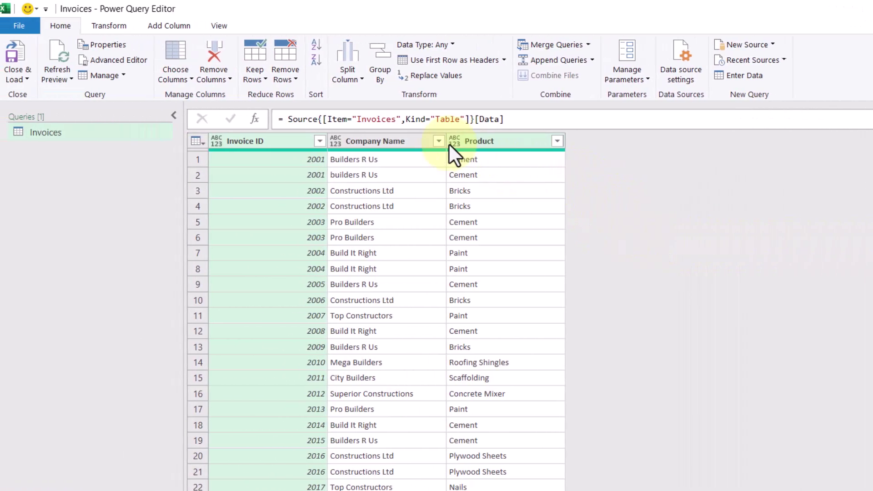
pyautogui.rightClick(403, 140)
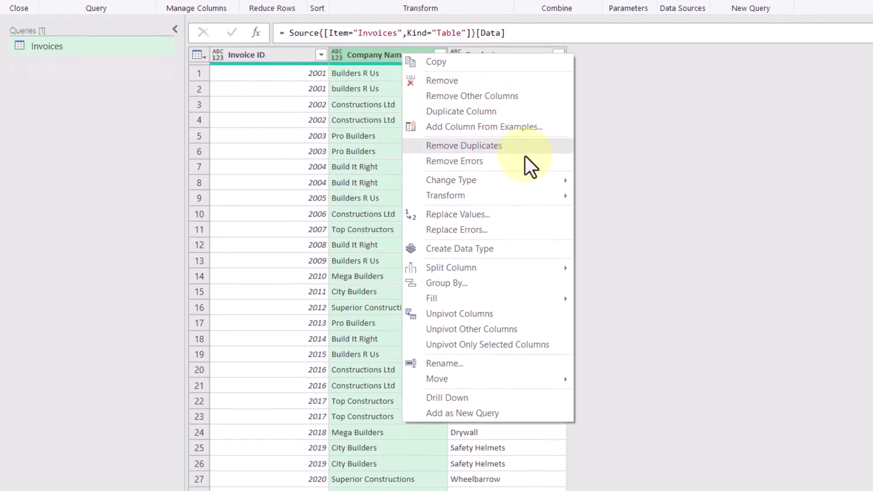
pyautogui.moveTo(531, 194)
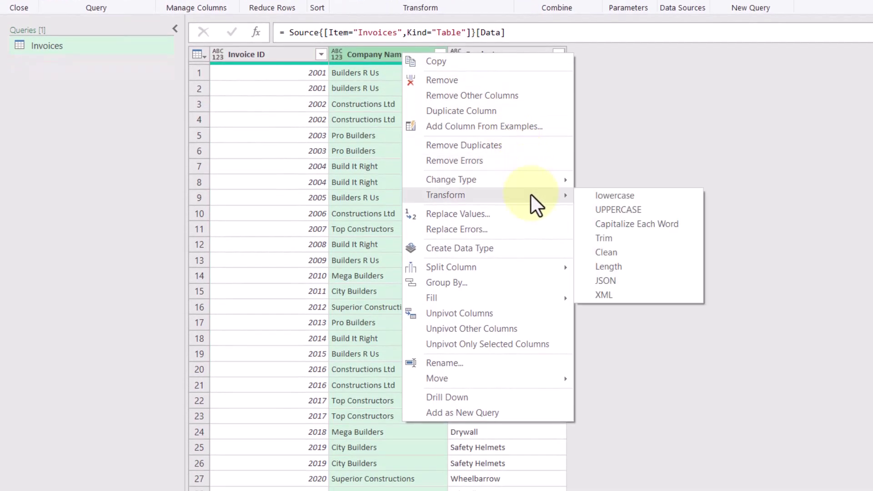
pyautogui.click(691, 225)
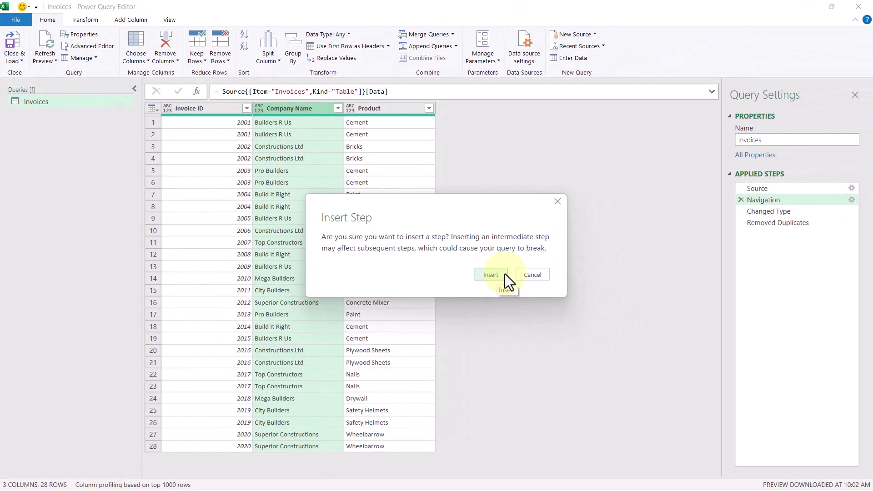
pyautogui.click(615, 271)
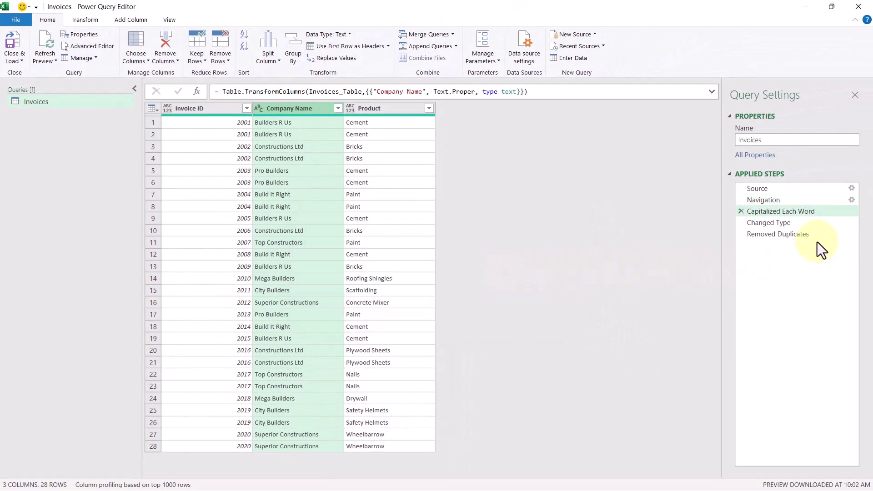
pyautogui.click(787, 234)
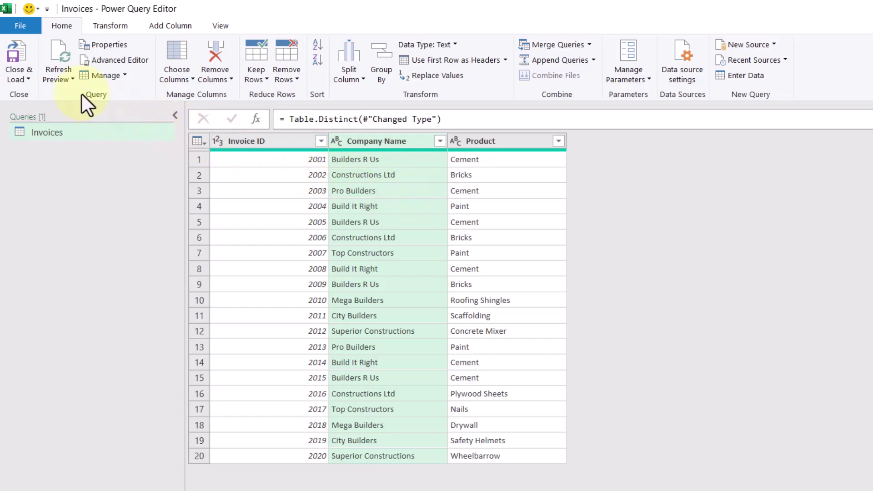
pyautogui.click(18, 51)
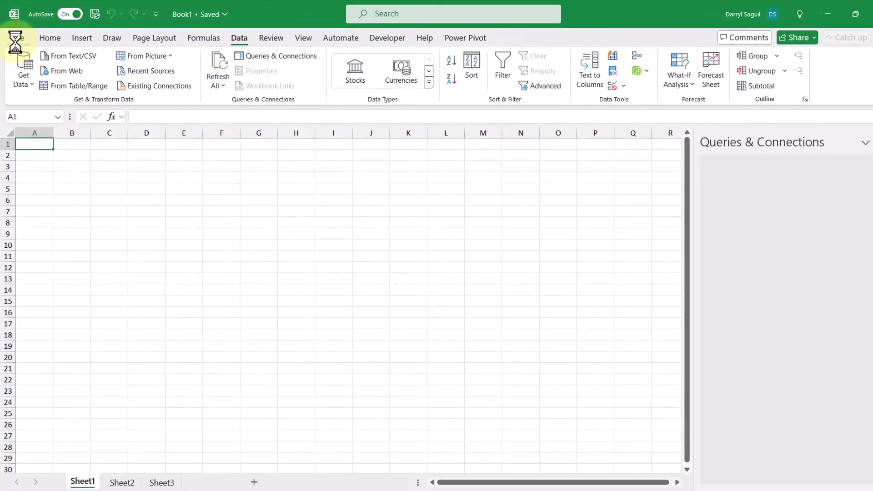